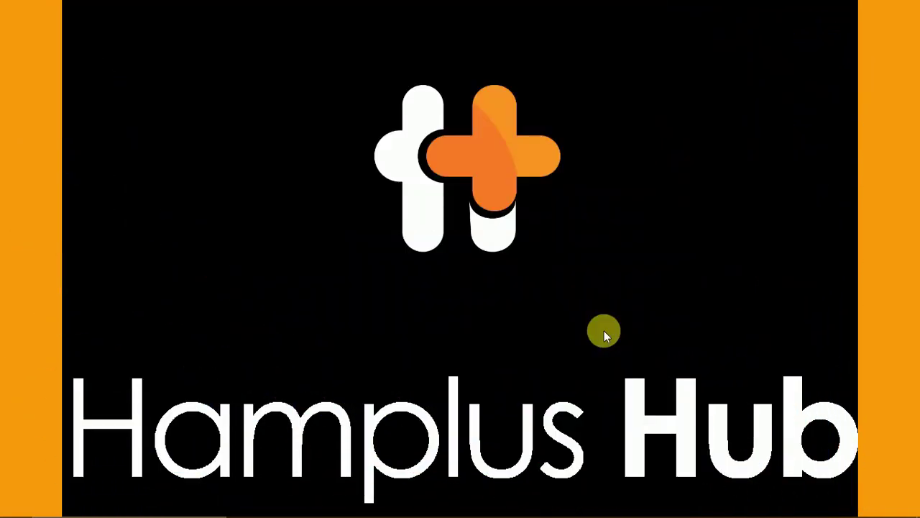
Step: Open the AppData folder by running appdata, move its window toward the middle of the desktop, and close it
{"action": "key", "text": "super+r"}
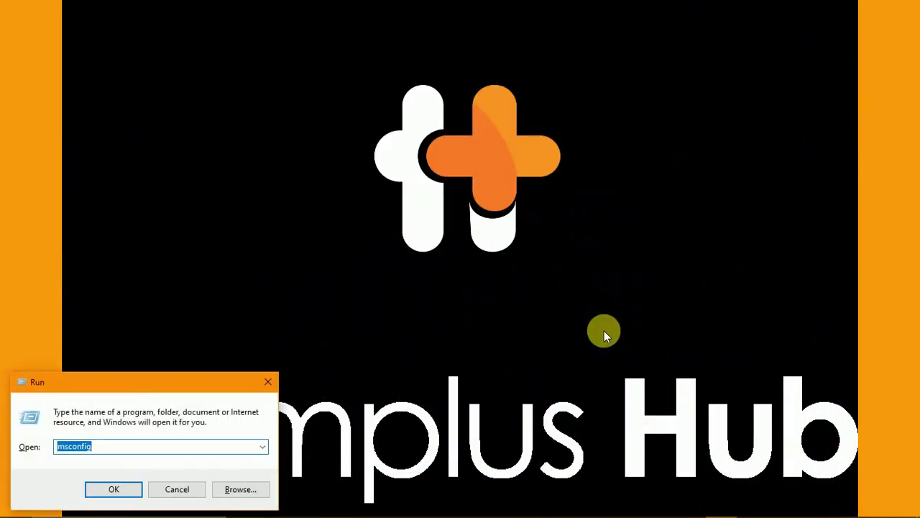
{"action": "type", "text": "appdata"}
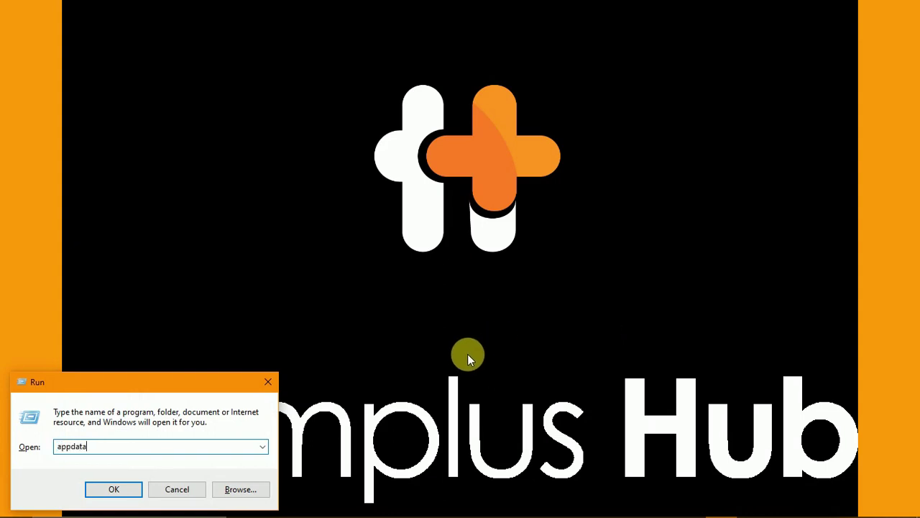
{"action": "left_click_drag", "start_coordinate": [138, 383], "coordinate": [441, 238]}
{"action": "key", "text": "Return"}
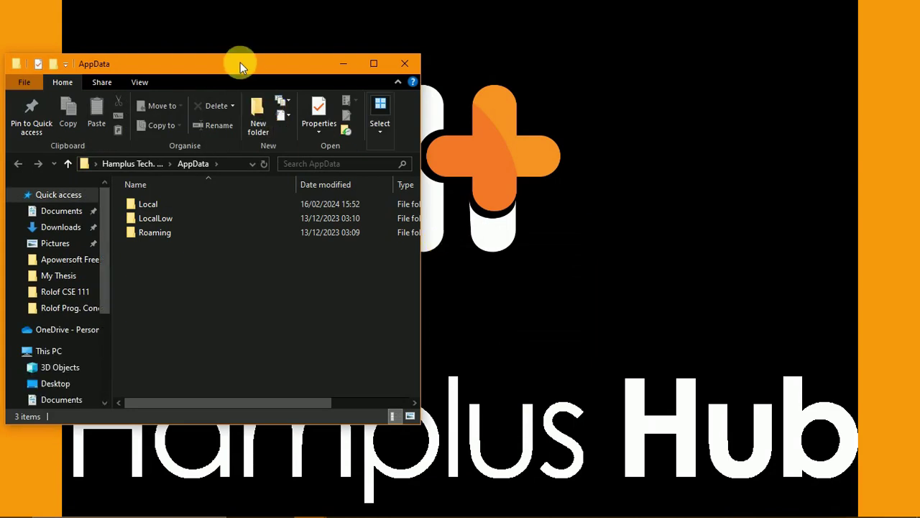
{"action": "left_click_drag", "start_coordinate": [237, 59], "coordinate": [525, 62]}
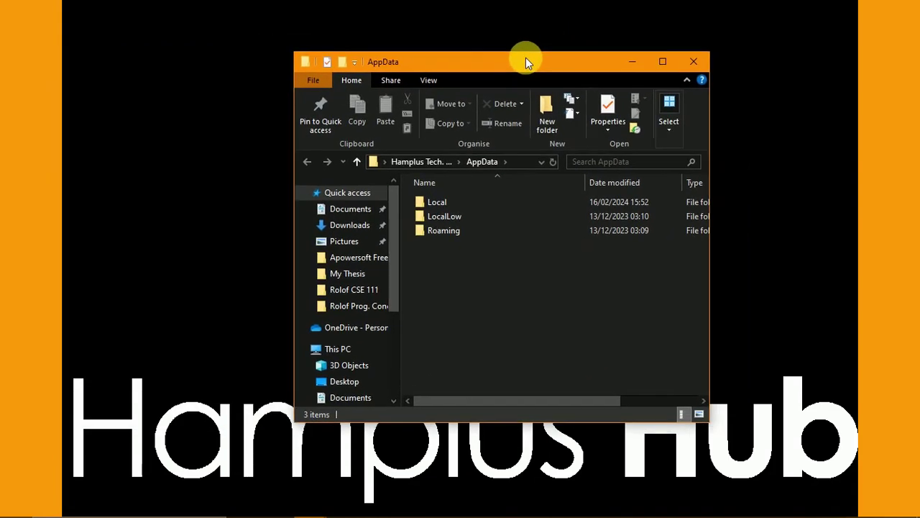
{"action": "left_click", "coordinate": [698, 62]}
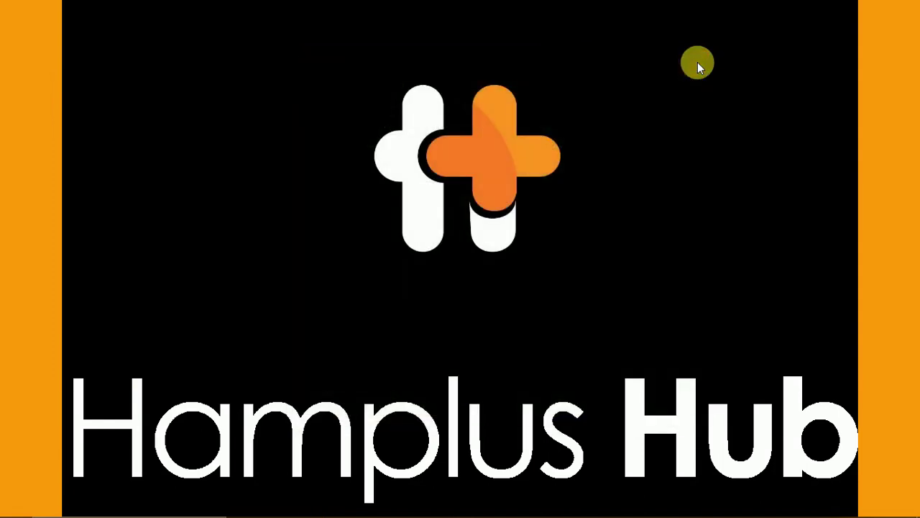
Step: Open the Roaming folder by running %appdata%
{"action": "key", "text": "super+r"}
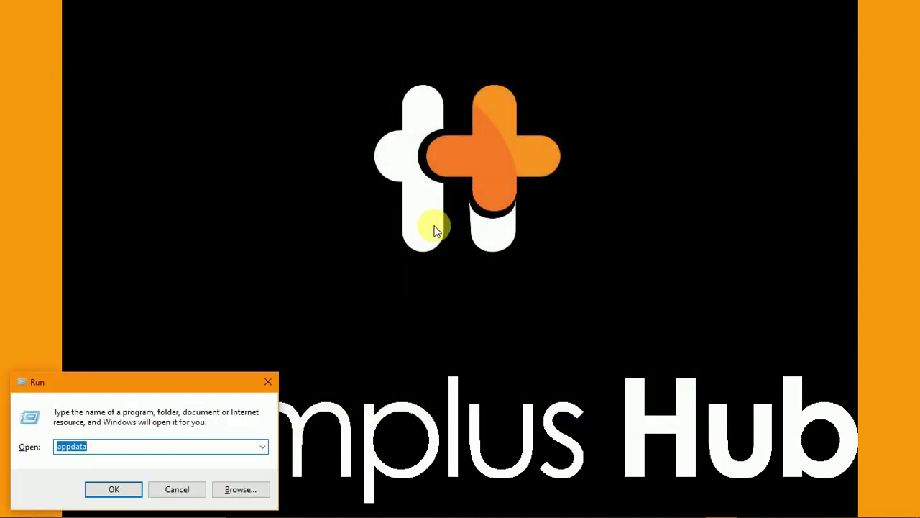
{"action": "key", "text": "Home"}
{"action": "type", "text": "%"}
{"action": "key", "text": "Right"}
{"action": "key", "text": "Right"}
{"action": "key", "text": "Right"}
{"action": "key", "text": "Right"}
{"action": "key", "text": "Right"}
{"action": "key", "text": "Right"}
{"action": "key", "text": "Right"}
{"action": "type", "text": "%"}
{"action": "left_click_drag", "start_coordinate": [183, 379], "coordinate": [494, 180]}
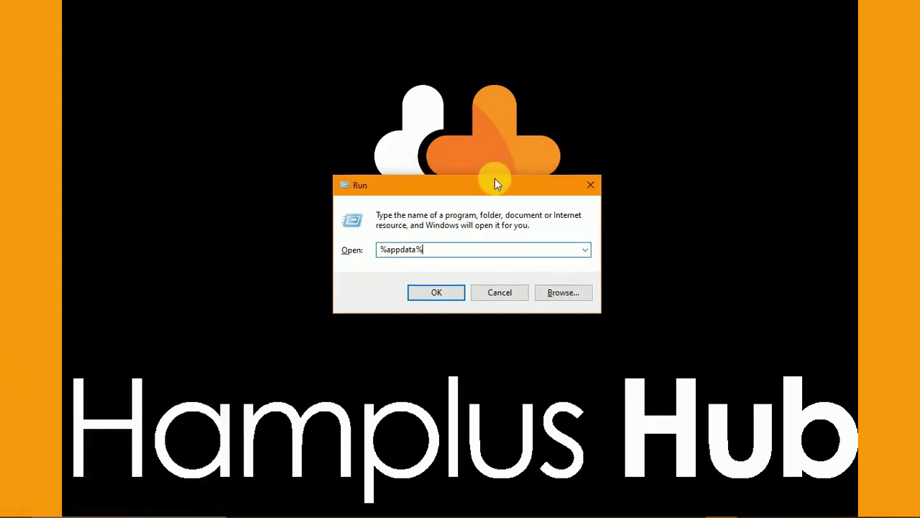
{"action": "left_click", "coordinate": [438, 293]}
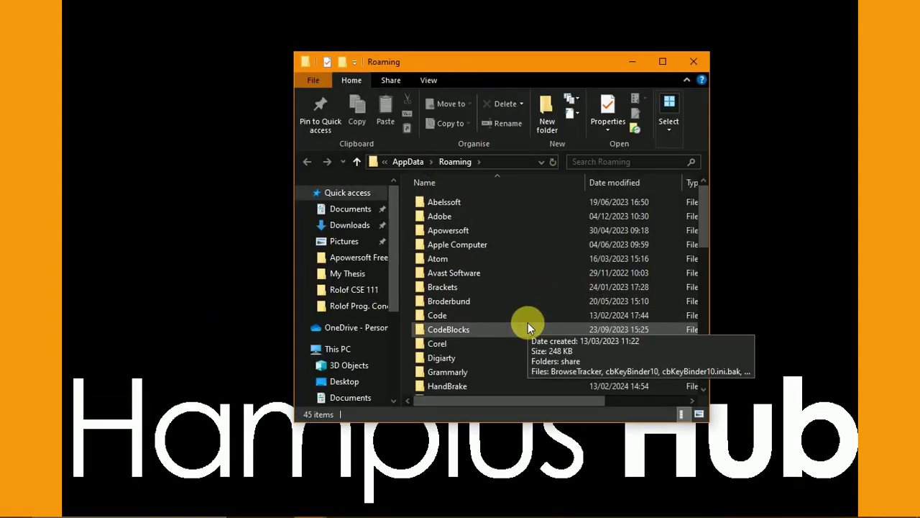
Step: Look through the application folders inside Roaming from start to end
{"action": "scroll", "coordinate": [528, 322], "scroll_direction": "down", "scroll_amount": 10}
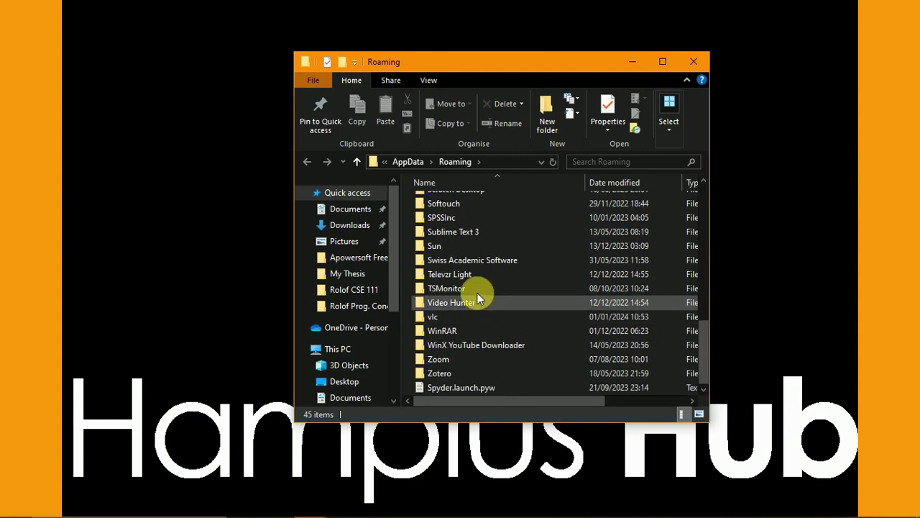
{"action": "left_click", "coordinate": [465, 285]}
{"action": "key", "text": "Up"}
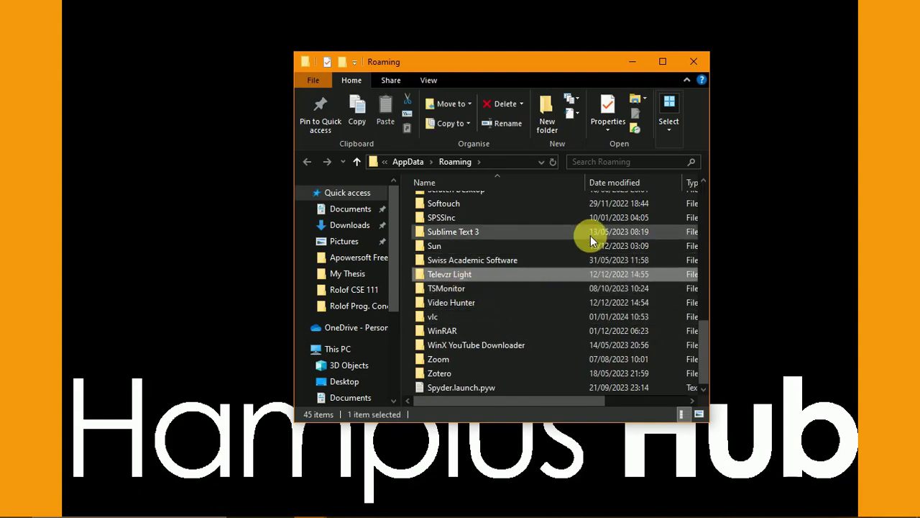
{"action": "scroll", "coordinate": [590, 235], "scroll_direction": "up", "scroll_amount": 10}
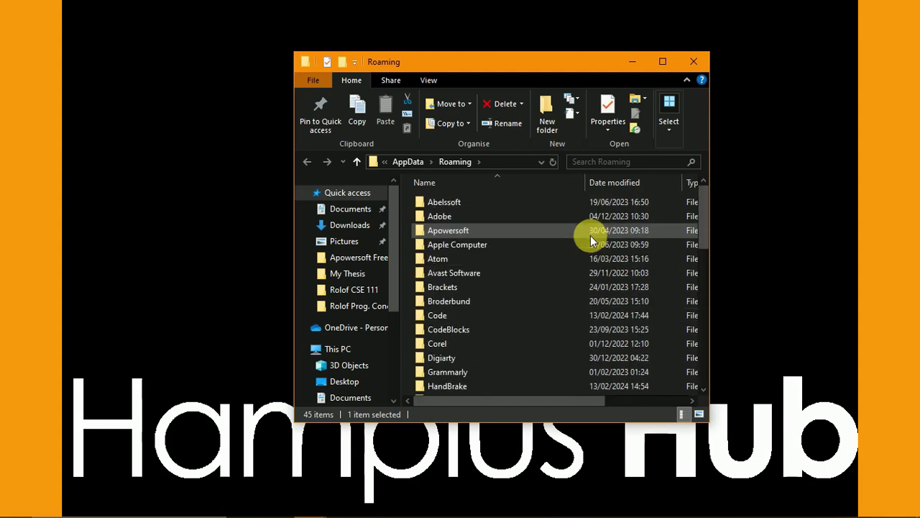
{"action": "scroll", "coordinate": [590, 235], "scroll_direction": "down", "scroll_amount": 10}
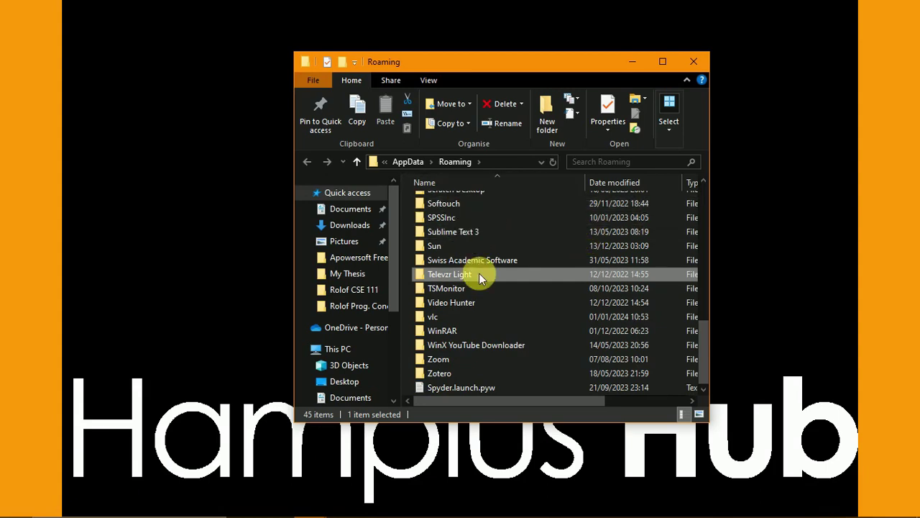
{"action": "scroll", "coordinate": [479, 273], "scroll_direction": "up", "scroll_amount": 9}
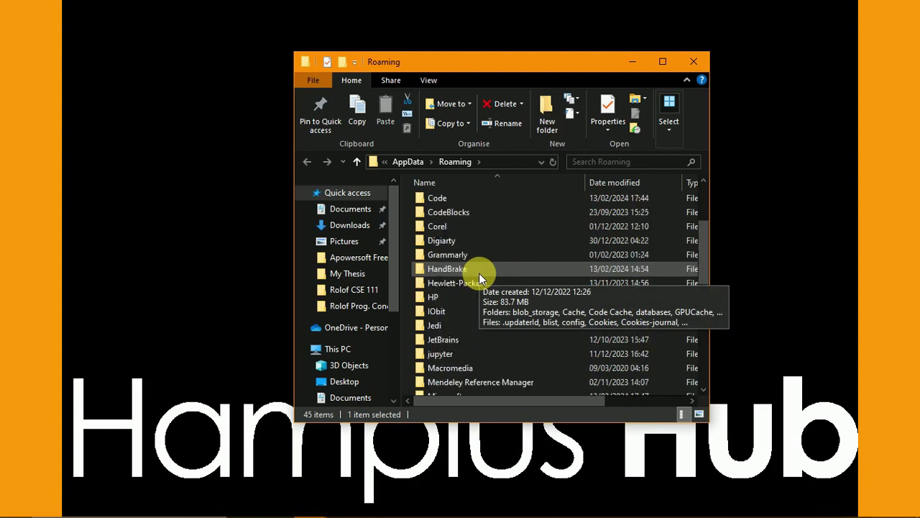
Step: Go up to AppData, open the Temp folder inside Local, and look through its contents
{"action": "left_click", "coordinate": [406, 161]}
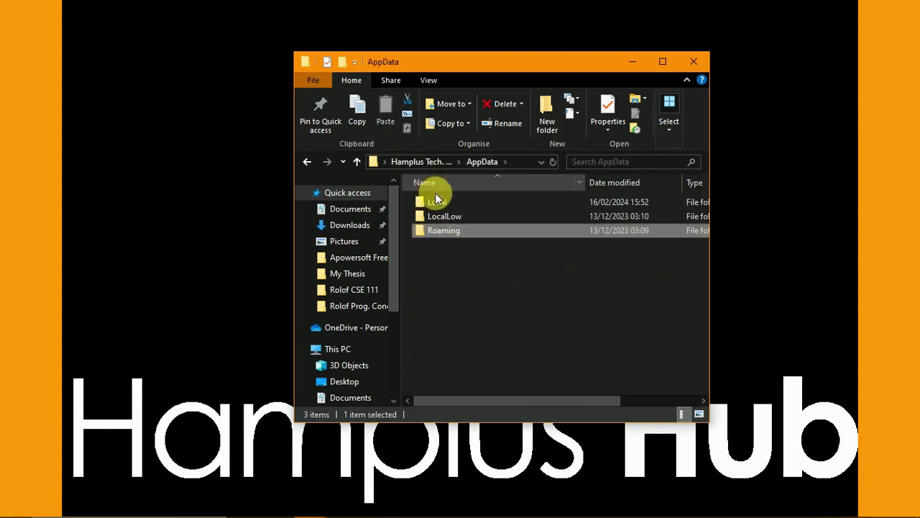
{"action": "left_click", "coordinate": [442, 204]}
{"action": "double_click", "coordinate": [443, 204]}
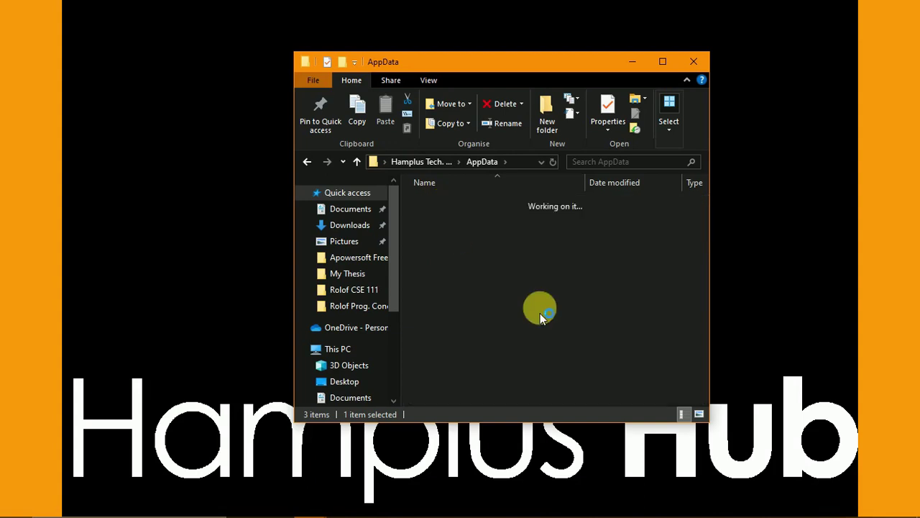
{"action": "left_click", "coordinate": [471, 254]}
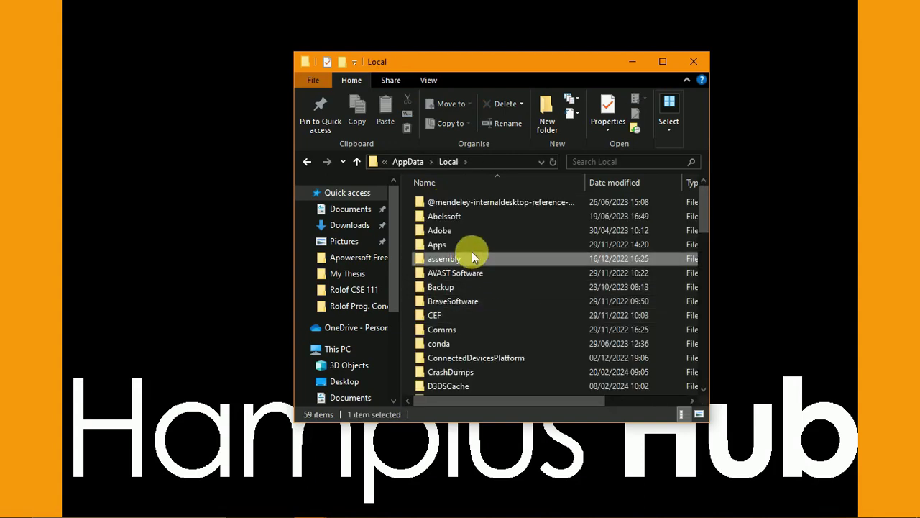
{"action": "scroll", "coordinate": [472, 253], "scroll_direction": "down", "scroll_amount": 15}
{"action": "left_click", "coordinate": [444, 276]}
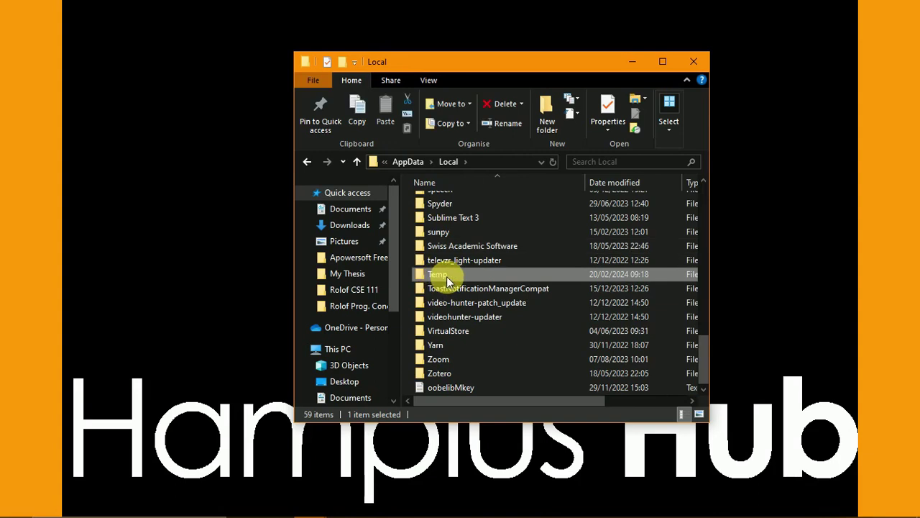
{"action": "double_click", "coordinate": [446, 276]}
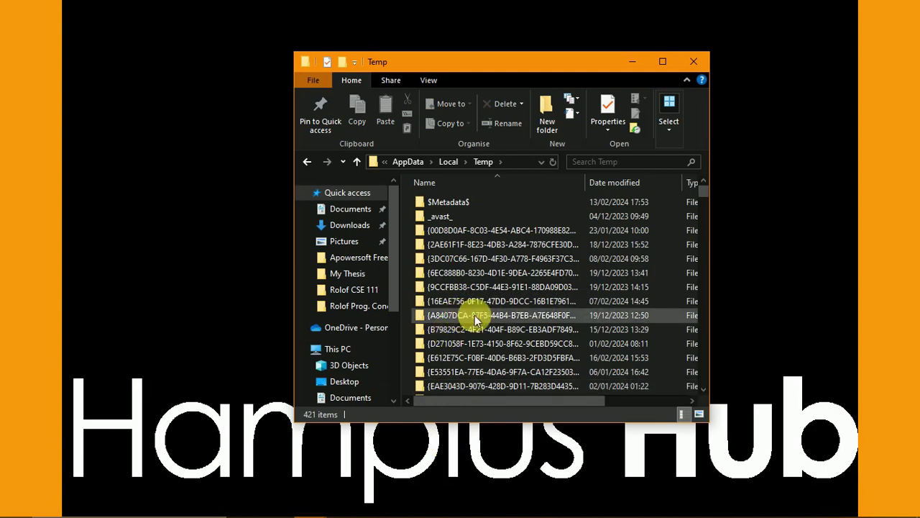
{"action": "scroll", "coordinate": [506, 320], "scroll_direction": "down", "scroll_amount": 10}
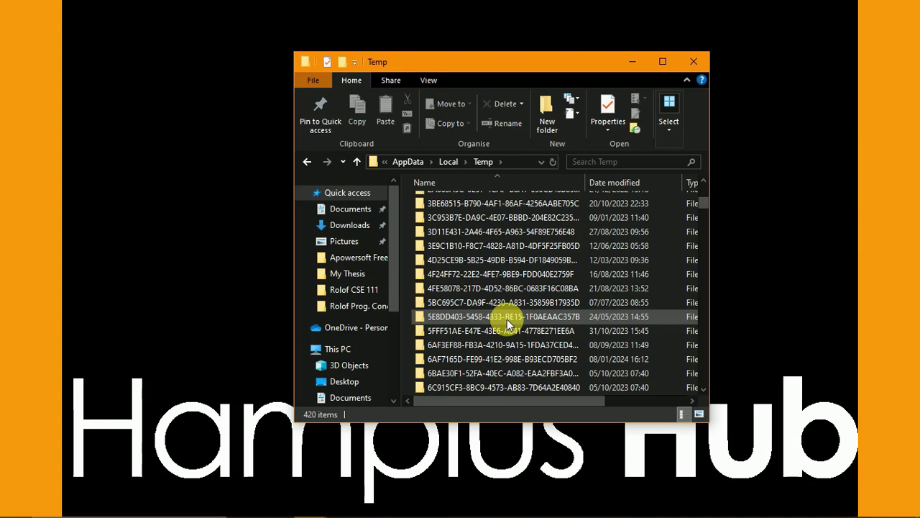
Step: Return to AppData and reopen the Temp folder by way of Local
{"action": "left_click", "coordinate": [409, 161]}
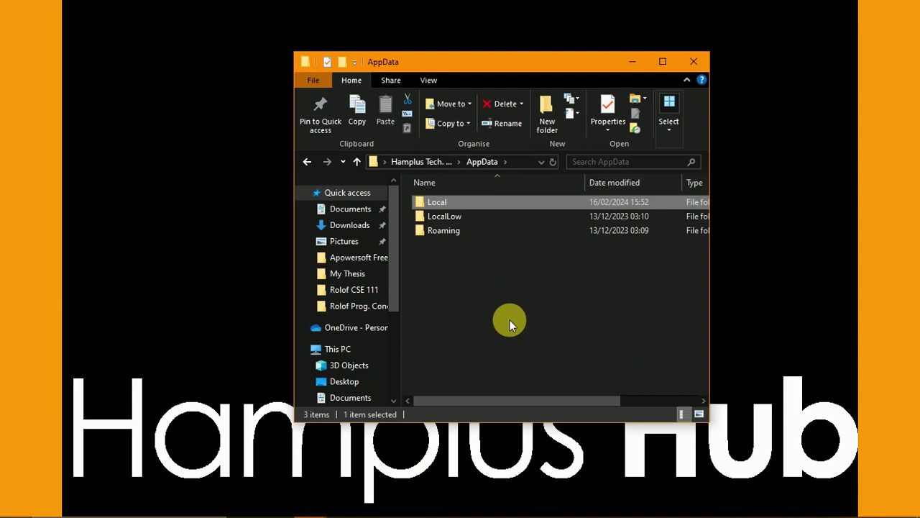
{"action": "double_click", "coordinate": [449, 202]}
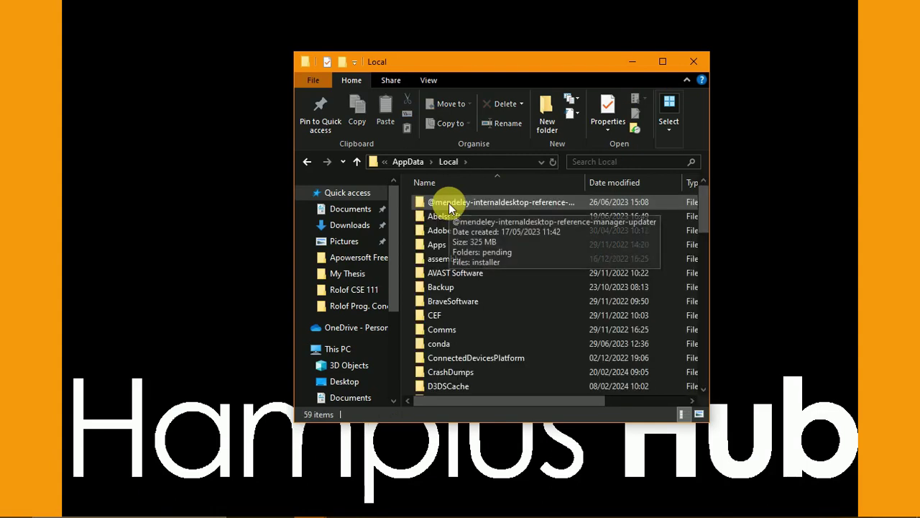
{"action": "left_click", "coordinate": [459, 263]}
{"action": "scroll", "coordinate": [459, 263], "scroll_direction": "down", "scroll_amount": 15}
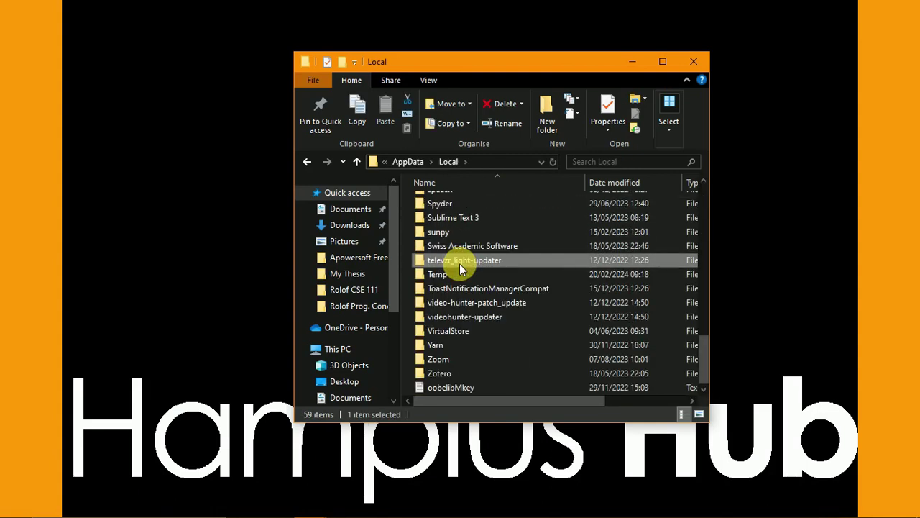
{"action": "left_click", "coordinate": [460, 263]}
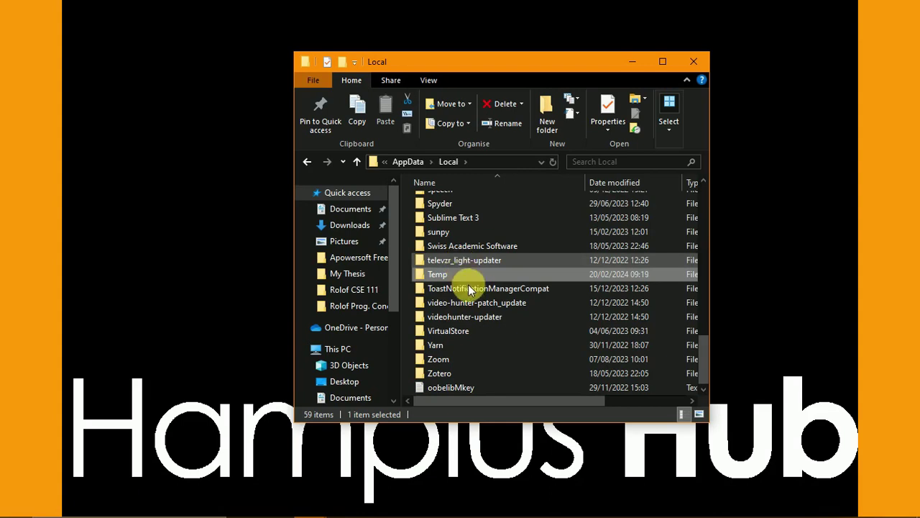
{"action": "left_click", "coordinate": [459, 274]}
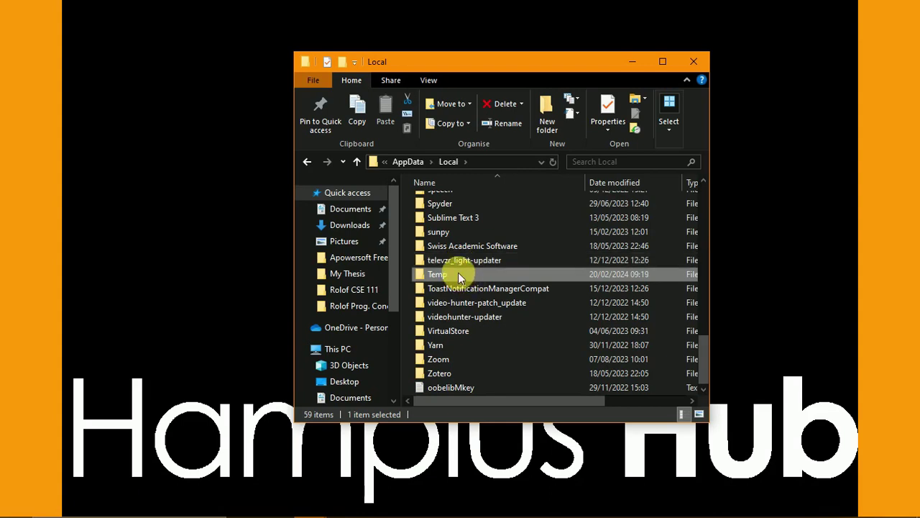
{"action": "double_click", "coordinate": [458, 274]}
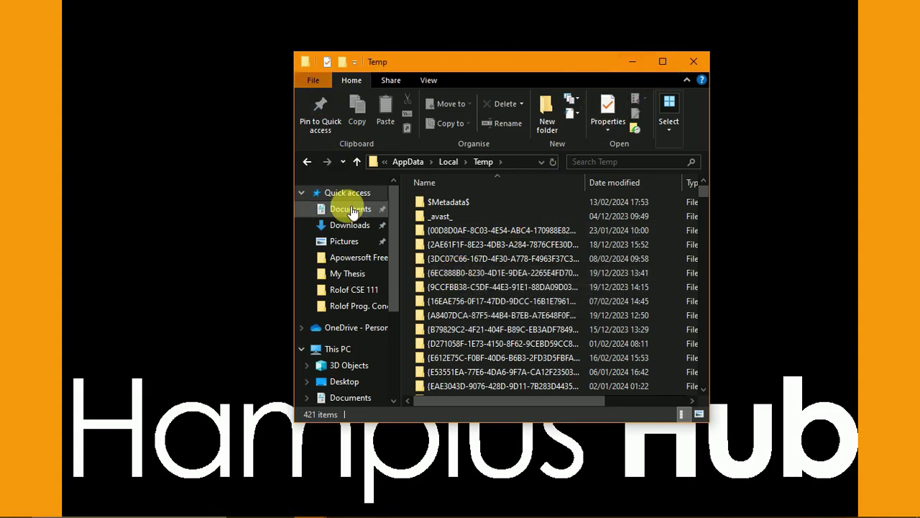
Step: Go back to AppData, view the Temp folder inside LocalLow, and return to AppData
{"action": "key", "text": "BackSpace"}
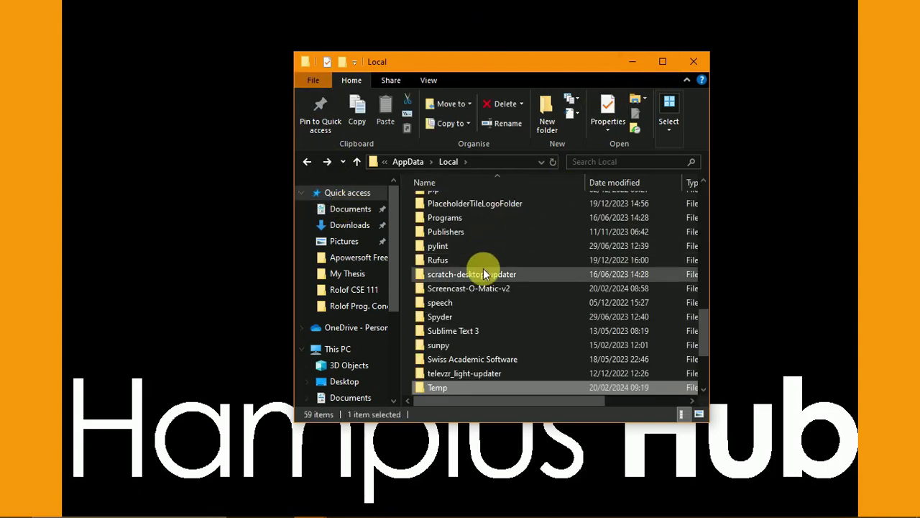
{"action": "key", "text": "BackSpace"}
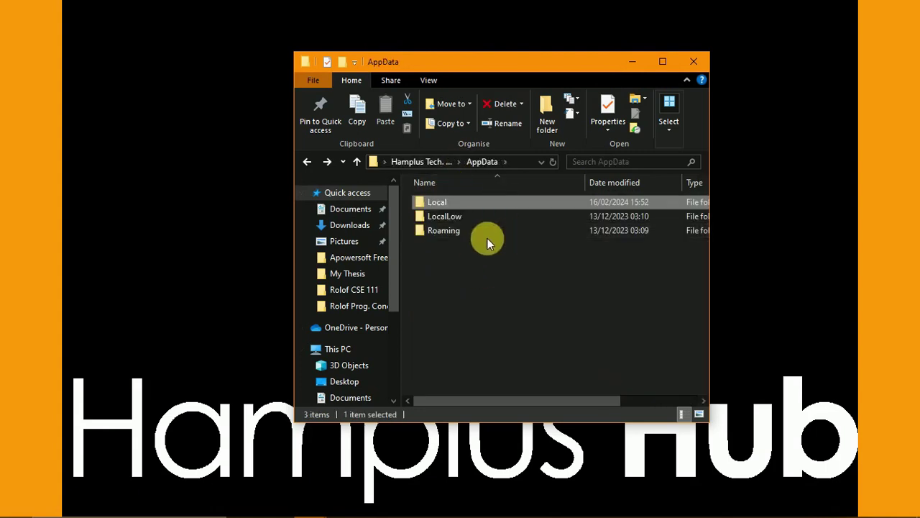
{"action": "double_click", "coordinate": [448, 218]}
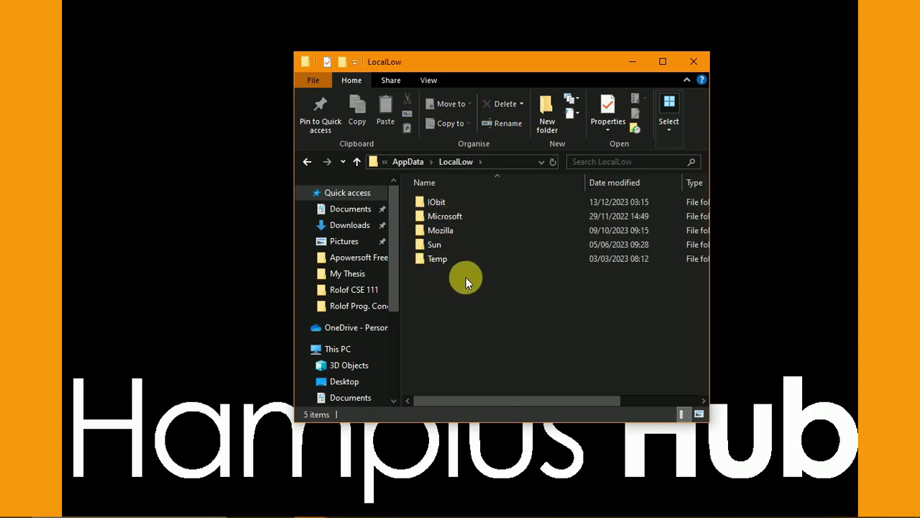
{"action": "double_click", "coordinate": [449, 260]}
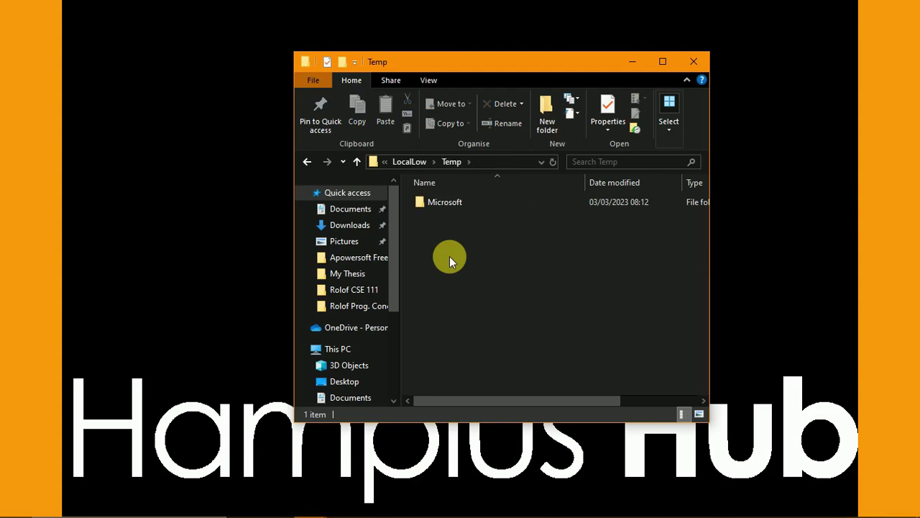
{"action": "key", "text": "alt+Left"}
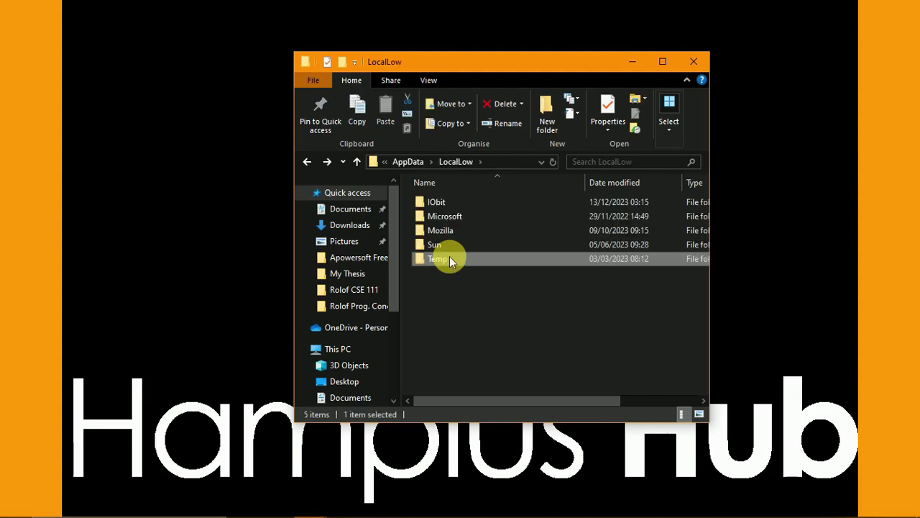
{"action": "key", "text": "alt+Left"}
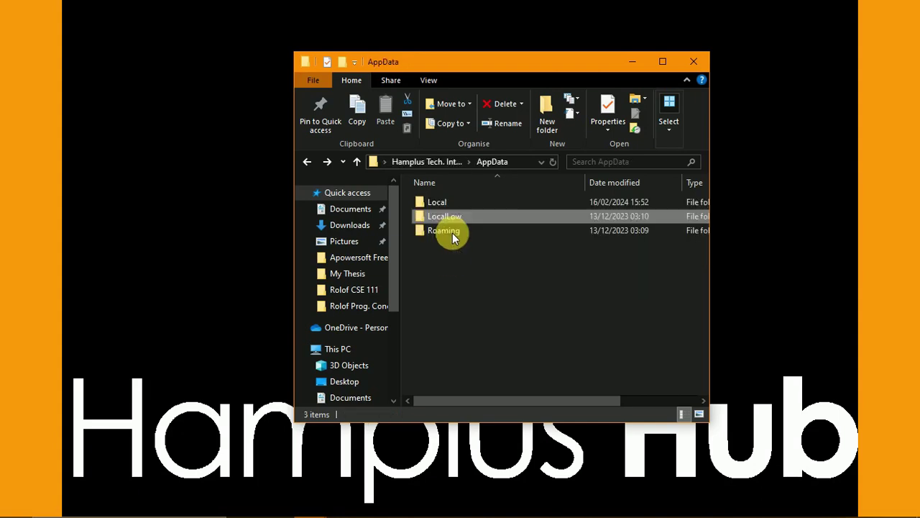
{"action": "left_click", "coordinate": [440, 203]}
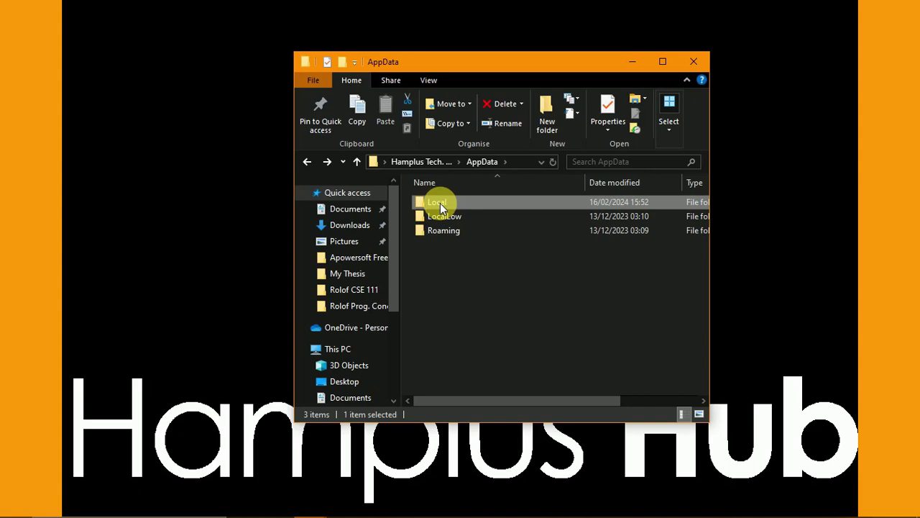
{"action": "left_click", "coordinate": [440, 203]}
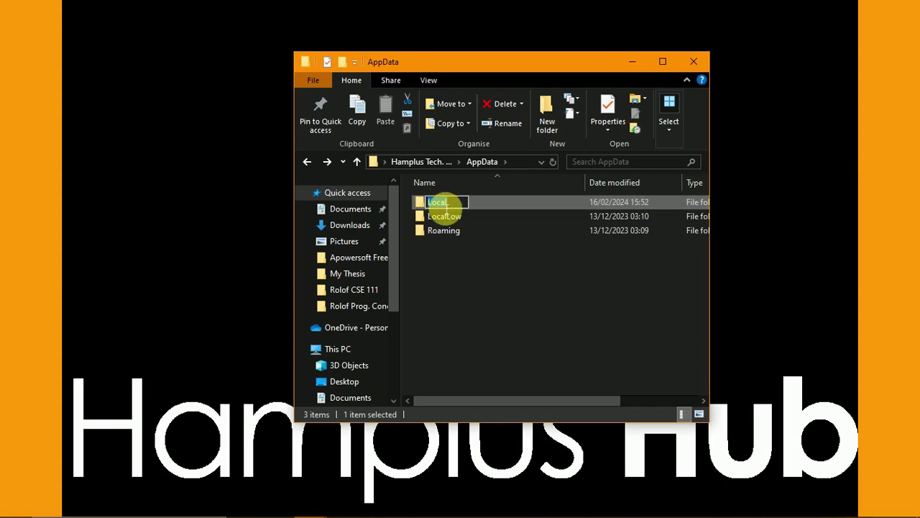
{"action": "key", "text": "Escape"}
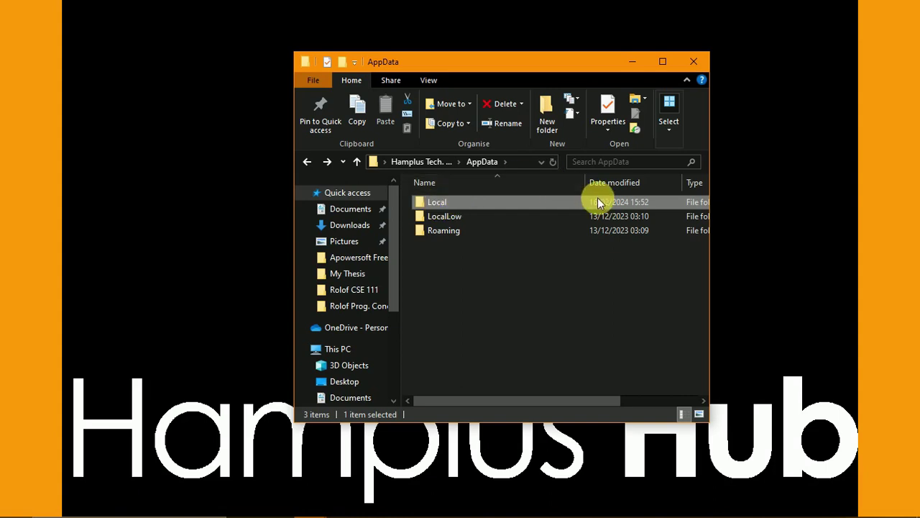
Step: Close the AppData folder window
{"action": "left_click", "coordinate": [700, 59]}
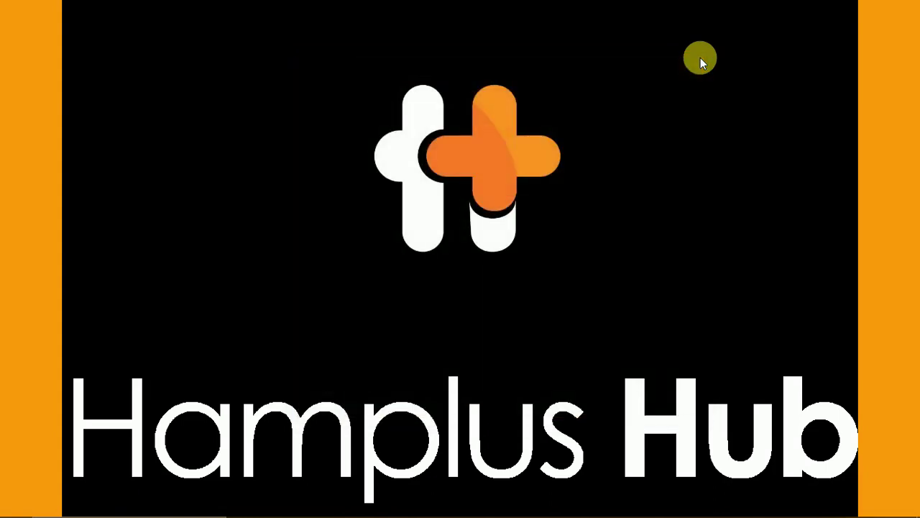
Step: Open the Prefetch folder by running "prefetch" from the Run dialog, and grant permanent access to the folder
{"action": "key", "text": "super+r"}
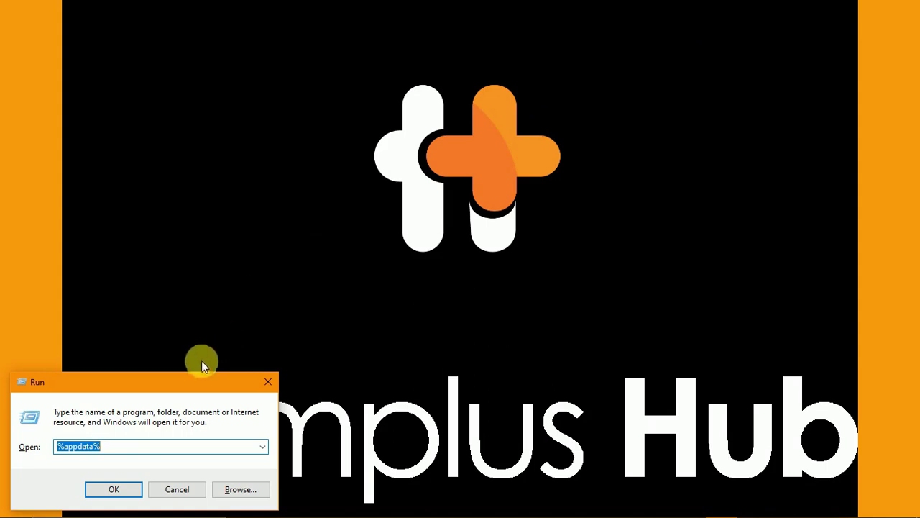
{"action": "left_click_drag", "start_coordinate": [184, 383], "coordinate": [511, 201]}
{"action": "type", "text": "p"}
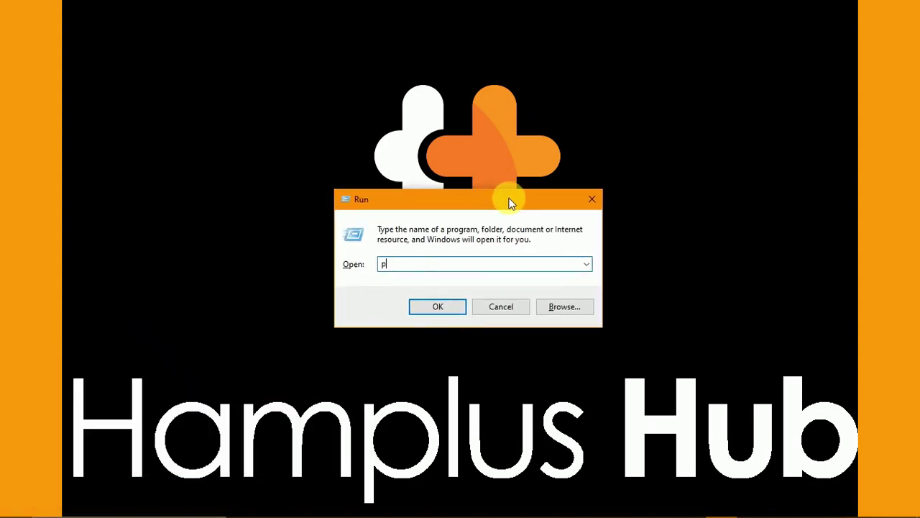
{"action": "type", "text": "refetch"}
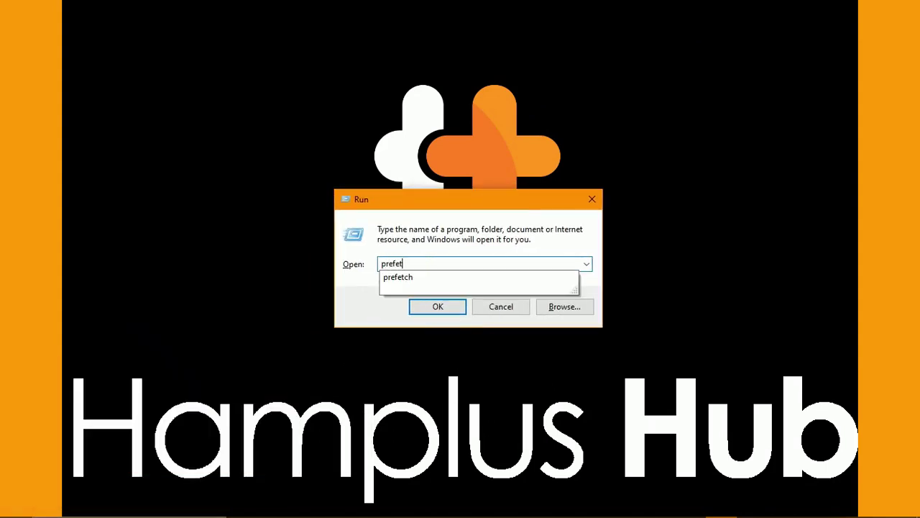
{"action": "left_click", "coordinate": [509, 204]}
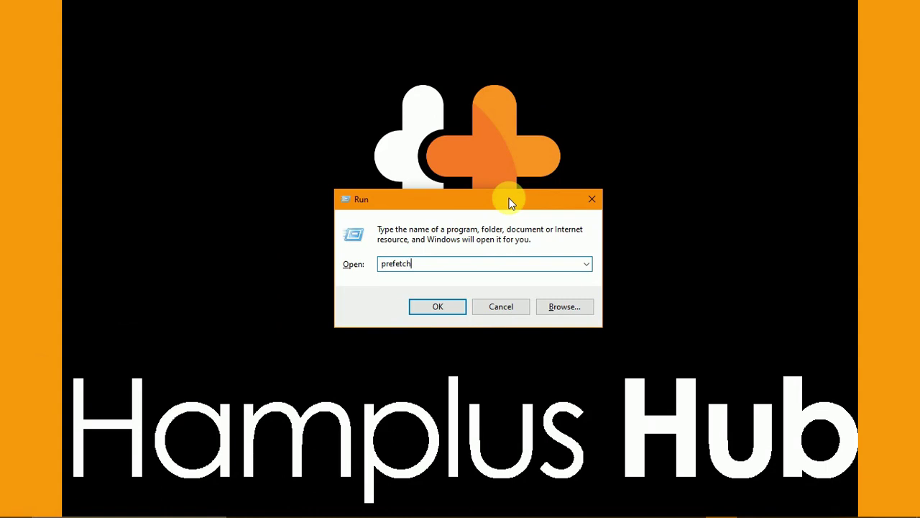
{"action": "key", "text": "Return"}
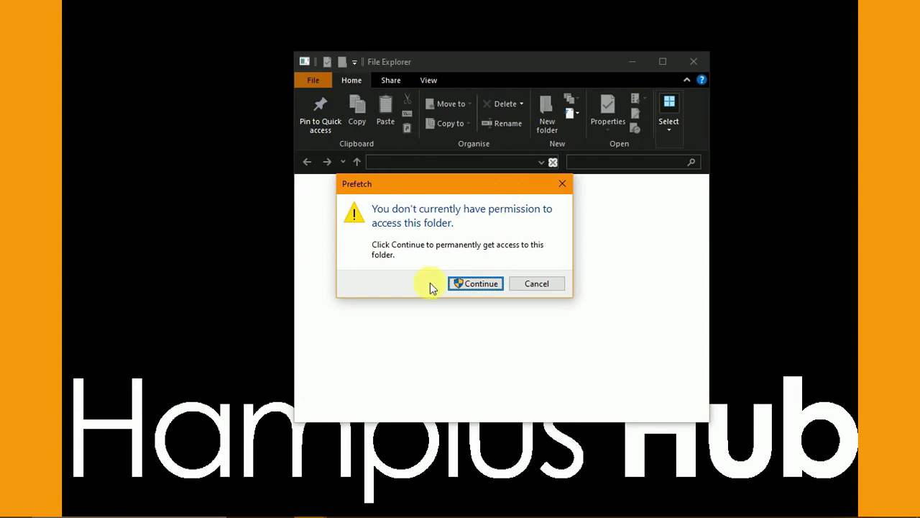
{"action": "left_click", "coordinate": [468, 285]}
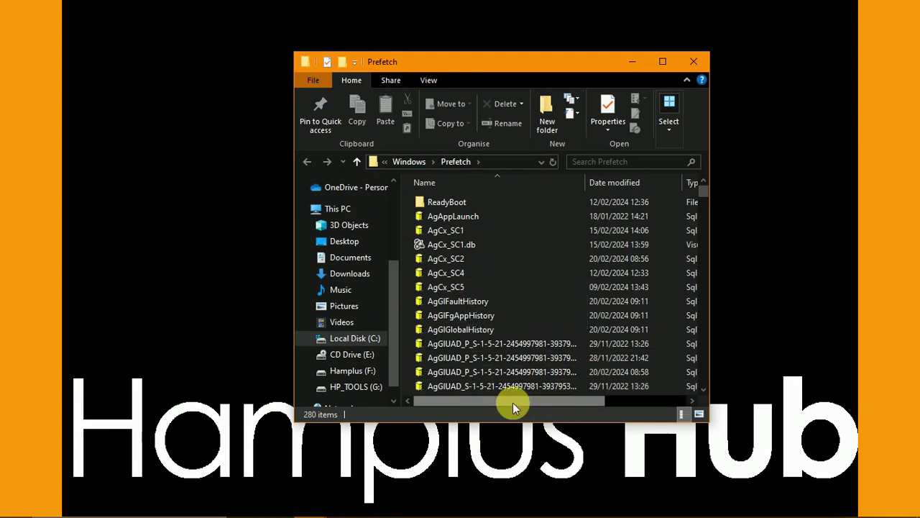
Step: Look through the files in the Prefetch folder, examining their names, modification dates, types and sizes
{"action": "left_click_drag", "start_coordinate": [513, 403], "coordinate": [687, 401]}
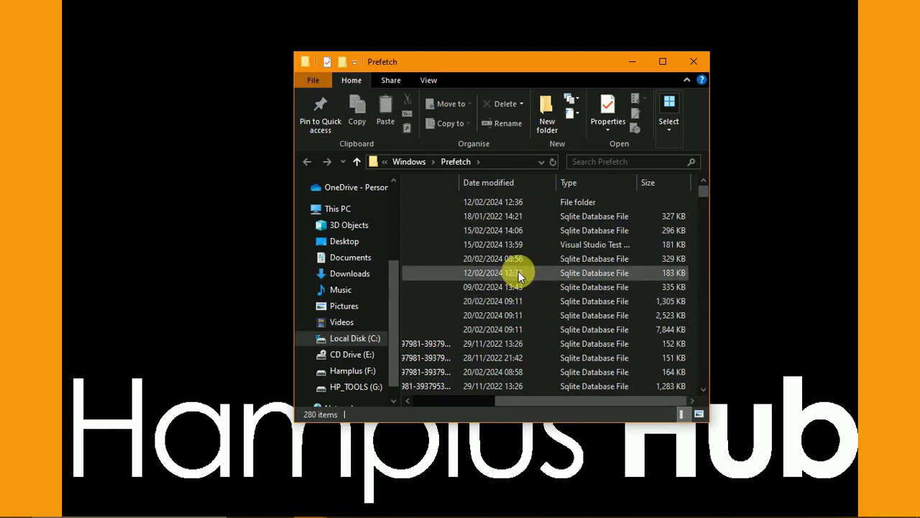
{"action": "scroll", "coordinate": [518, 271], "scroll_direction": "down", "scroll_amount": 3}
{"action": "scroll", "coordinate": [518, 271], "scroll_direction": "down", "scroll_amount": 15}
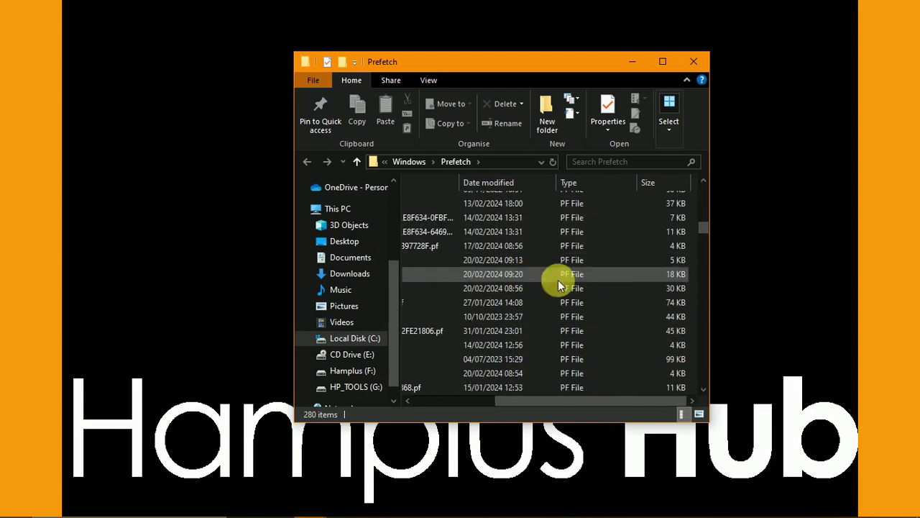
{"action": "scroll", "coordinate": [482, 285], "scroll_direction": "down", "scroll_amount": 3}
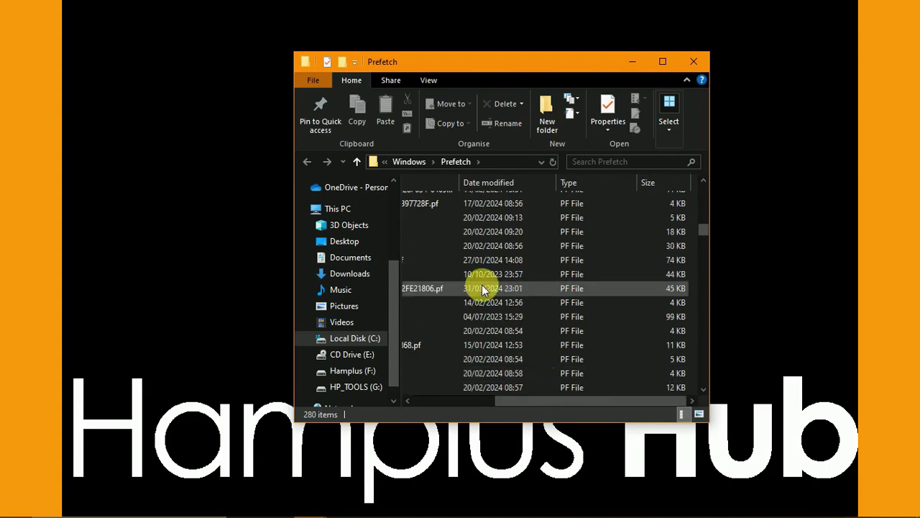
{"action": "left_click_drag", "start_coordinate": [544, 402], "coordinate": [430, 399]}
{"action": "scroll", "coordinate": [473, 288], "scroll_direction": "down", "scroll_amount": 8}
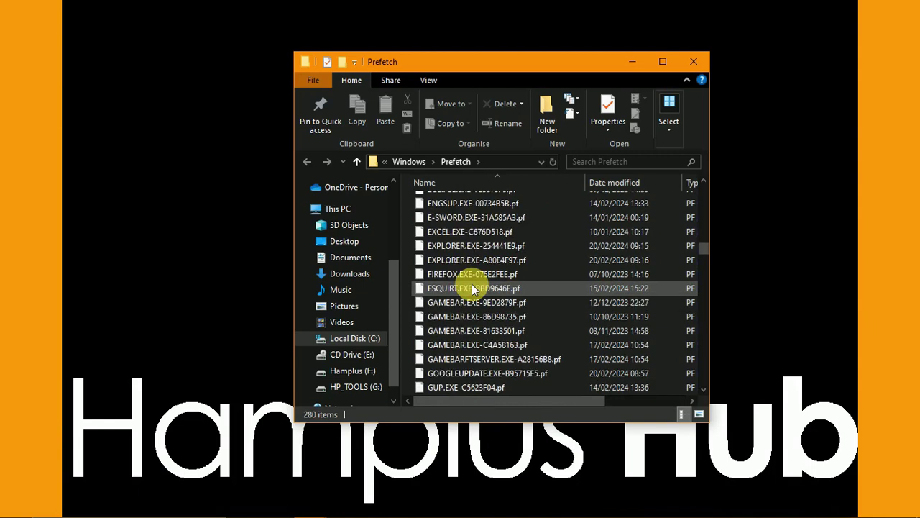
{"action": "left_click_drag", "start_coordinate": [485, 399], "coordinate": [621, 401]}
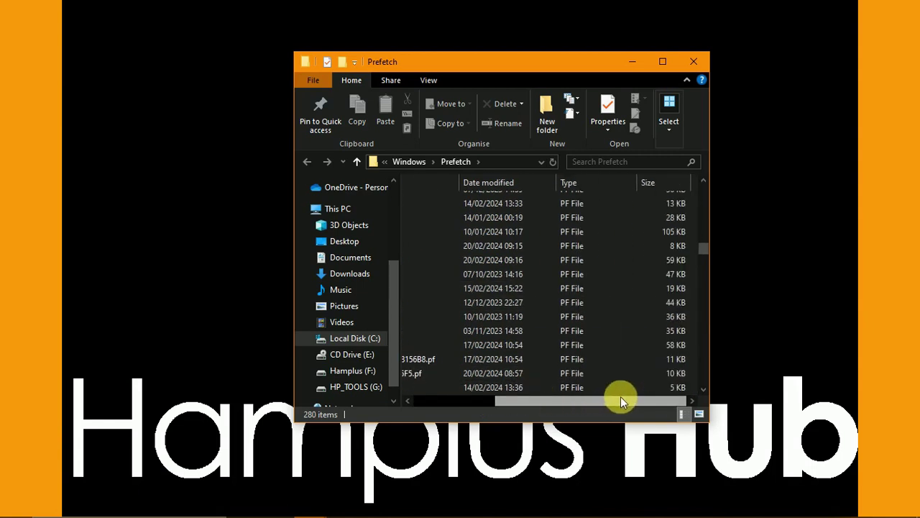